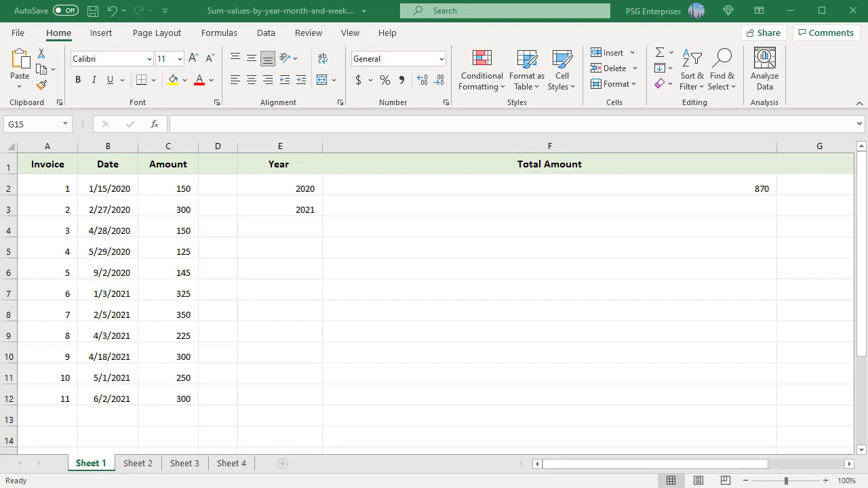
Check the yearly SUMIFS formula in F2 on Sheet 1 and fill it down to F3 for 2021.
double_click(770, 187)
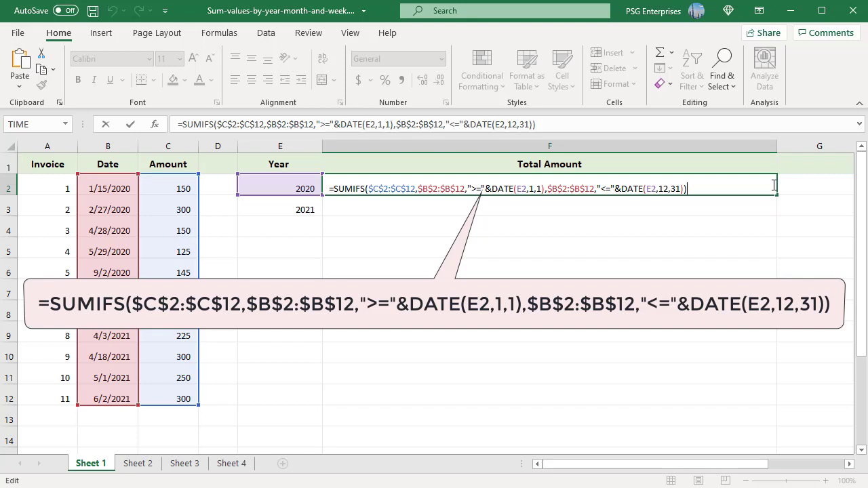
key(ctrl+Return)
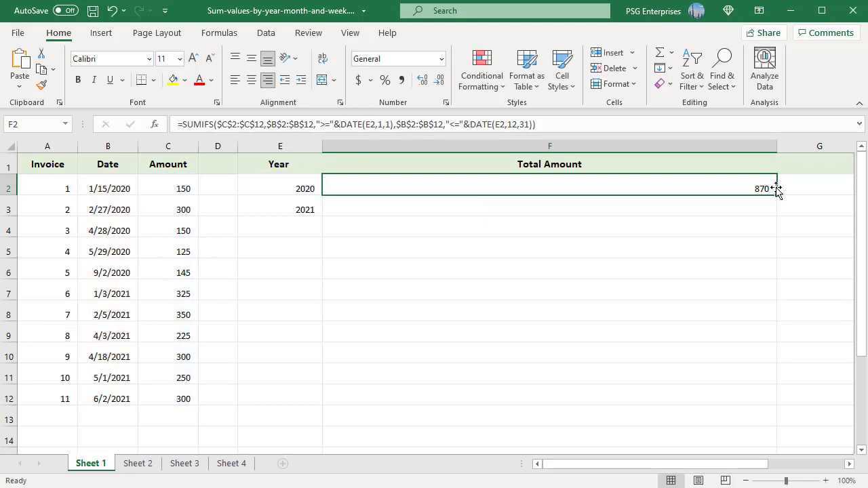
drag(778, 195, 783, 225)
click(807, 231)
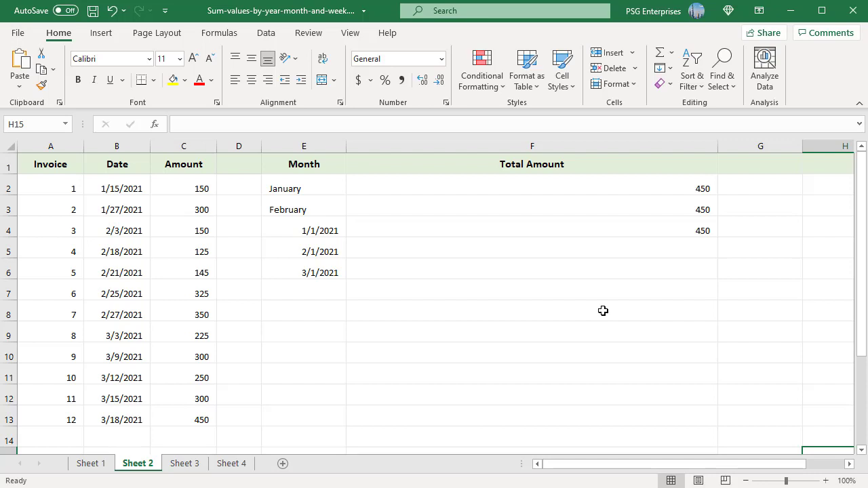
Inspect the SUMIFS formulas in F2 and F3 on Sheet 2 without changing them.
double_click(709, 189)
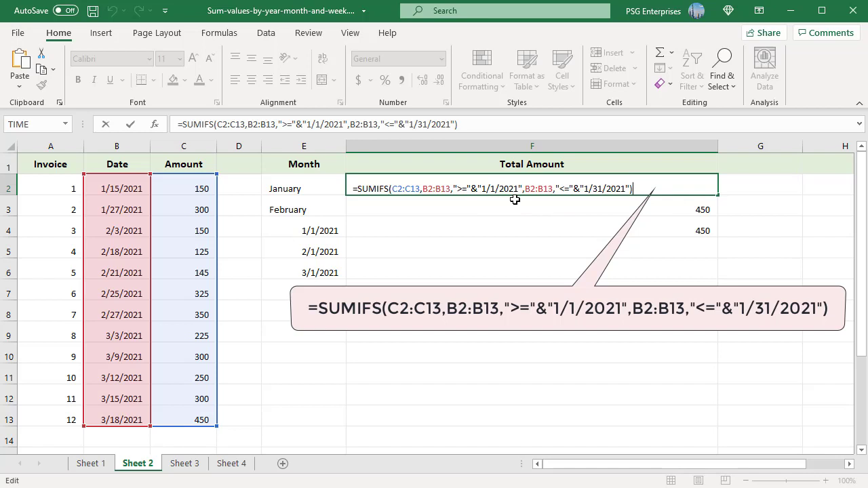
key(Escape)
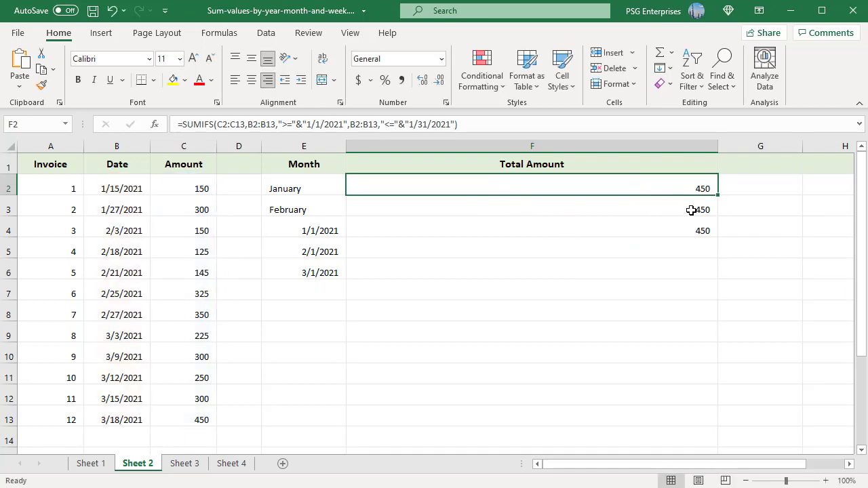
double_click(704, 210)
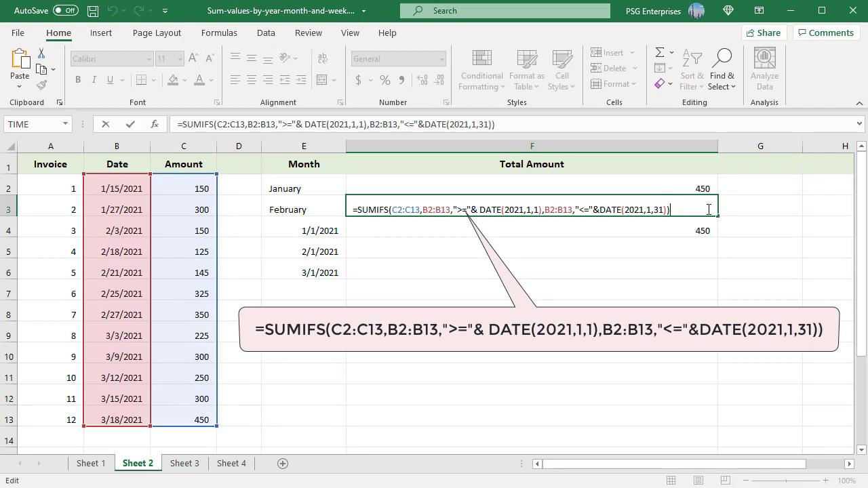
key(Escape)
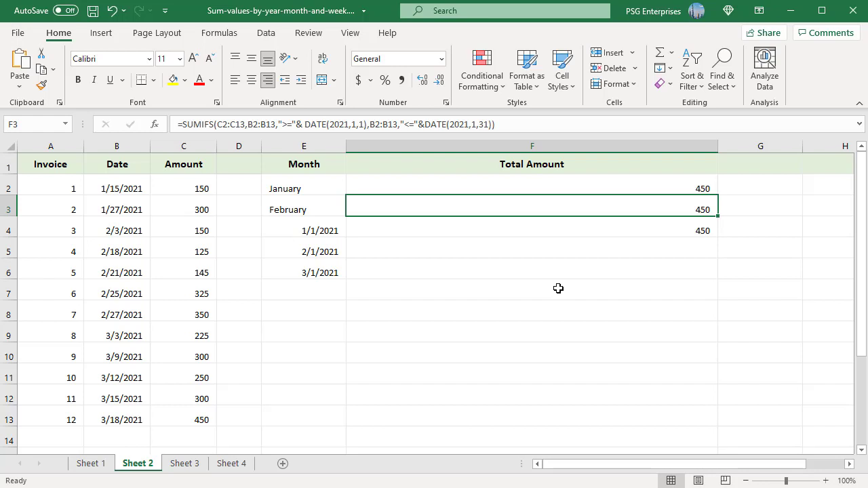
Apply the custom number format mmmm to the month dates in E4:E6.
click(327, 232)
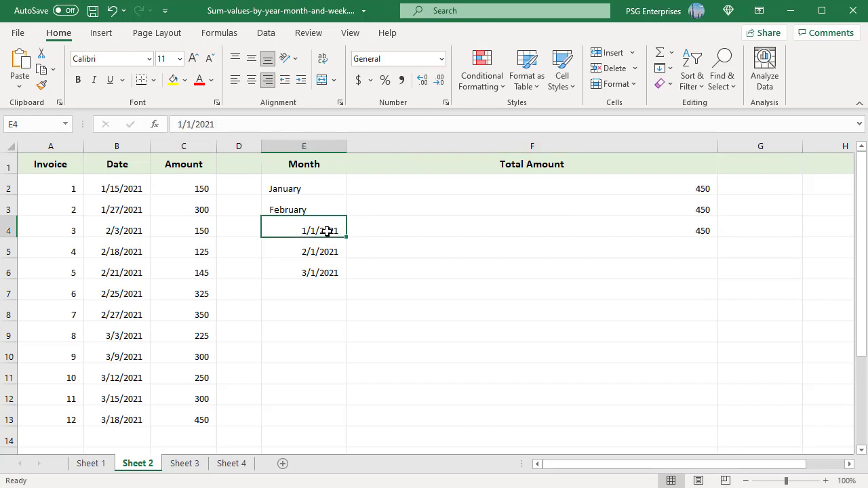
shift+click(330, 274)
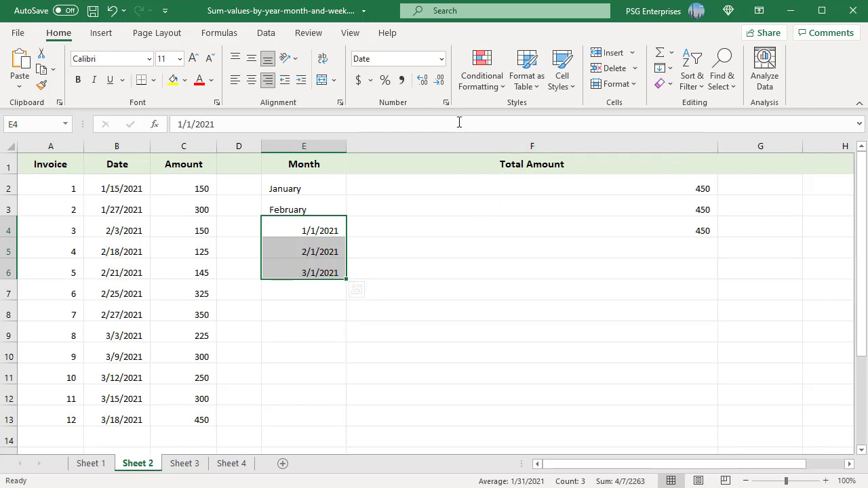
click(446, 102)
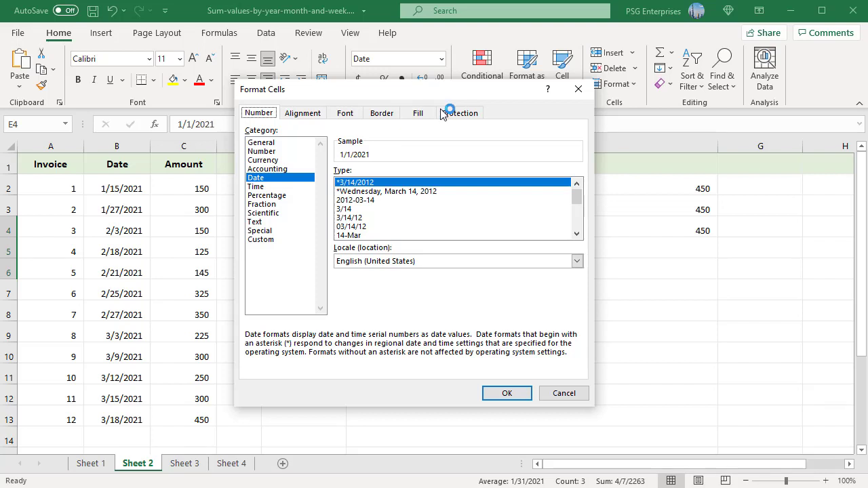
click(267, 240)
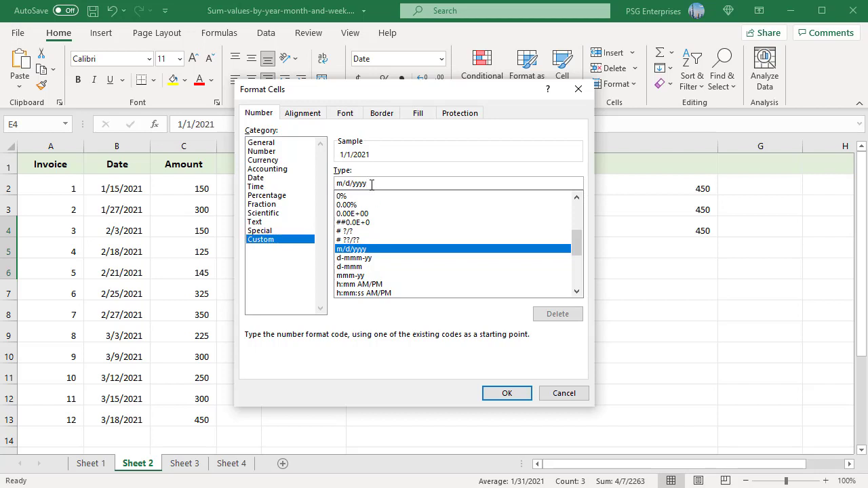
drag(372, 185, 332, 185)
text(mmmm)
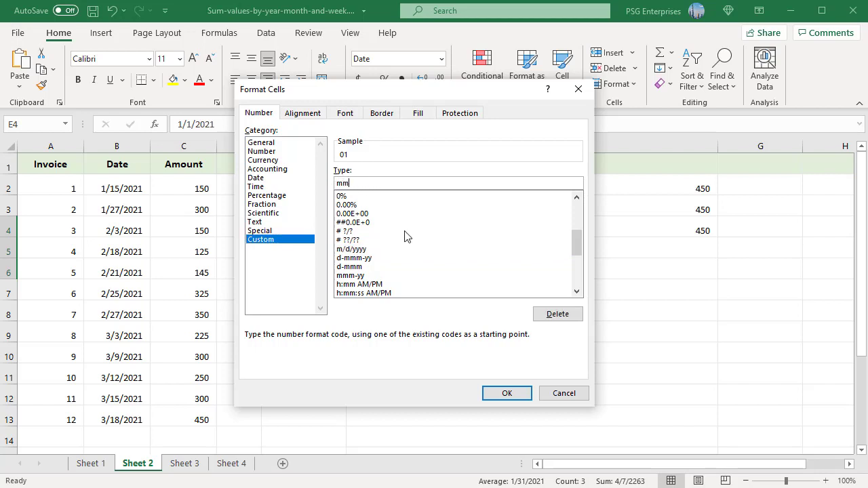
click(492, 397)
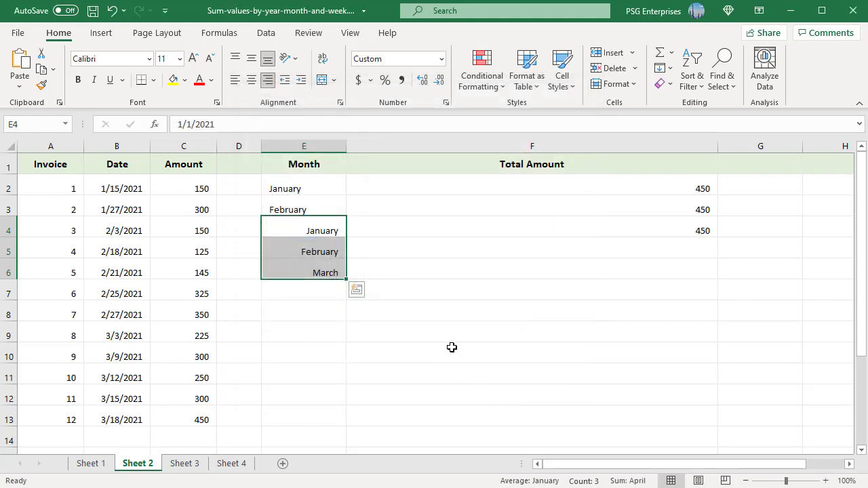
double_click(394, 291)
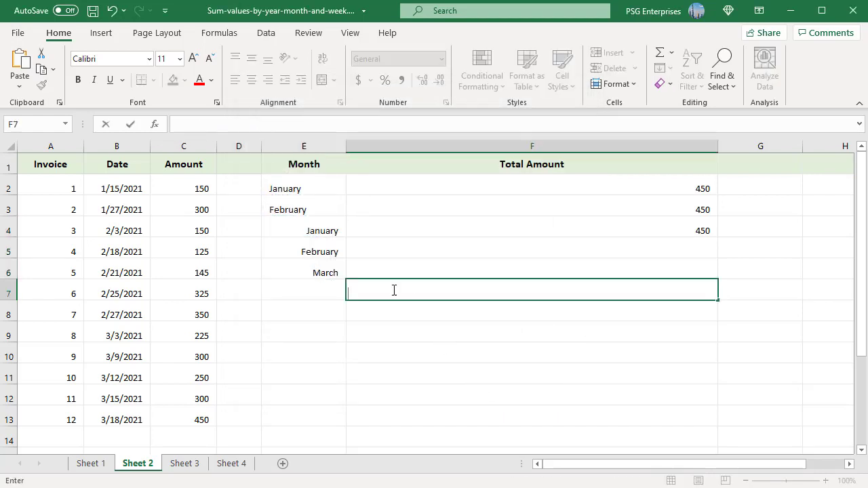
Review the EOMONTH-based SUMIFS formula in F4 and fill it down through F6.
click(709, 230)
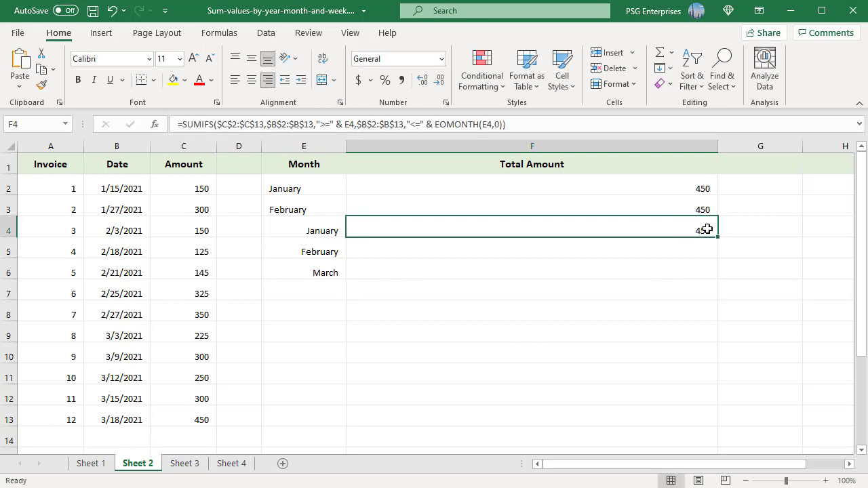
double_click(709, 229)
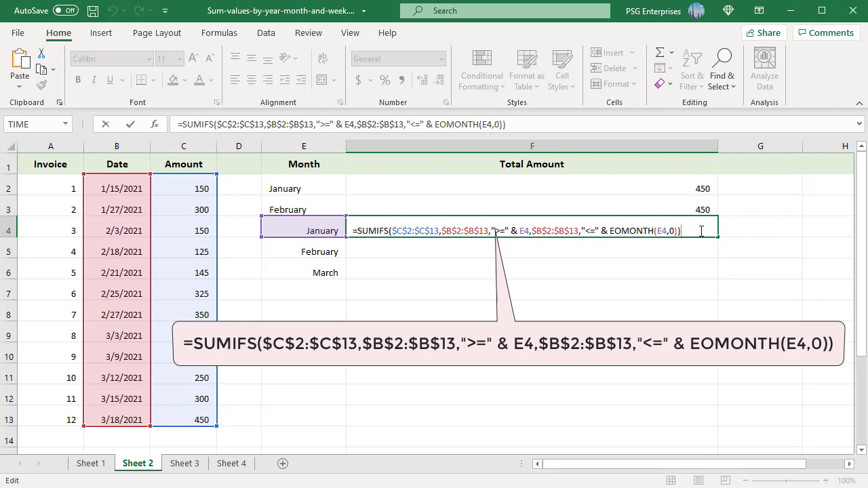
key(ctrl+Return)
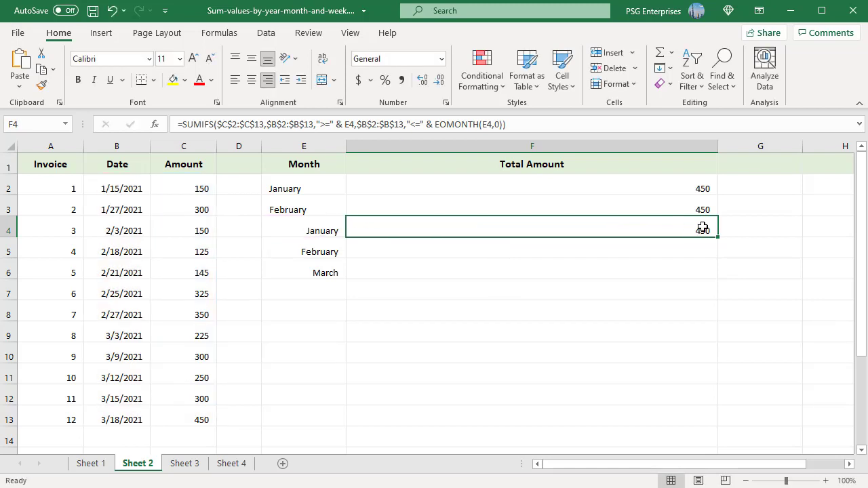
drag(718, 236, 714, 275)
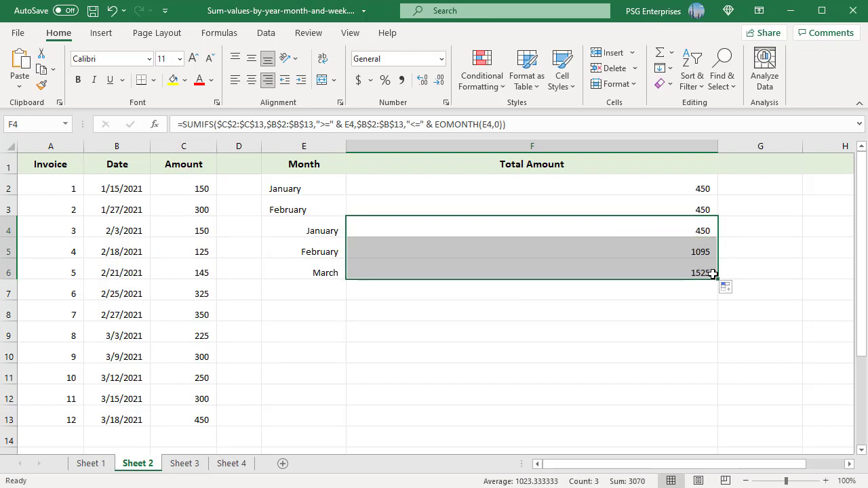
click(753, 291)
On Sheet 3, enter the formula =E2+7 in E3 to get the start date of the following week.
click(185, 463)
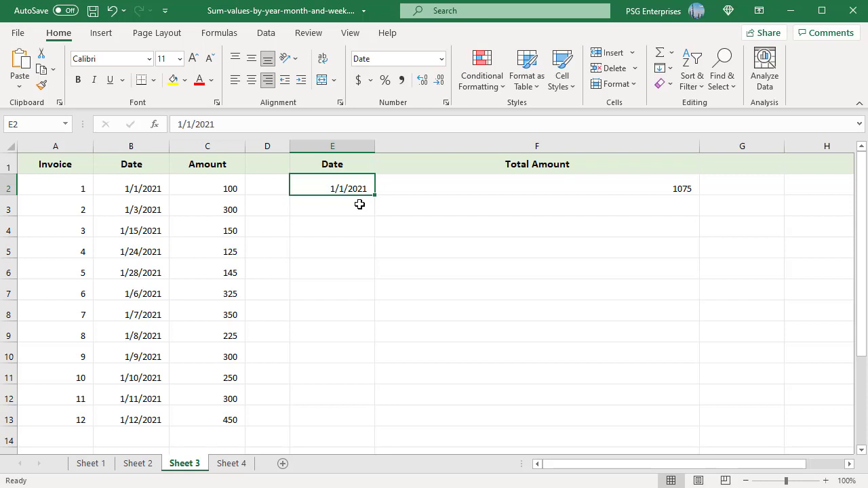
double_click(360, 204)
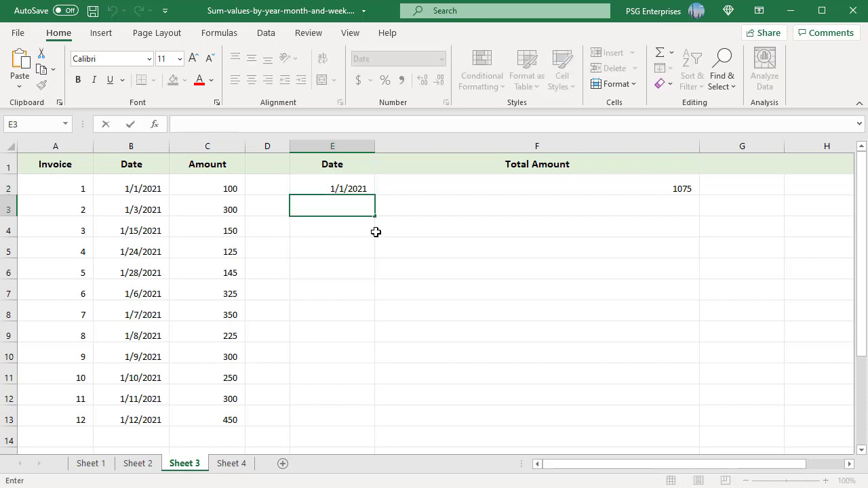
text(=)
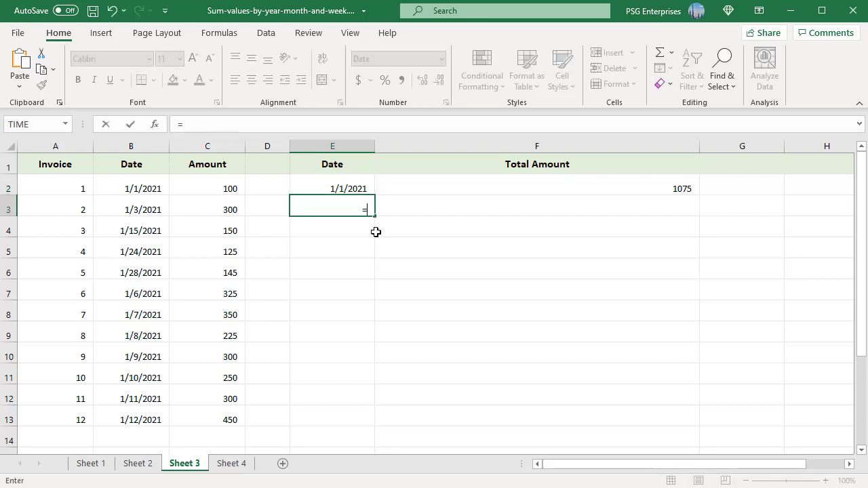
click(355, 185)
text(+)
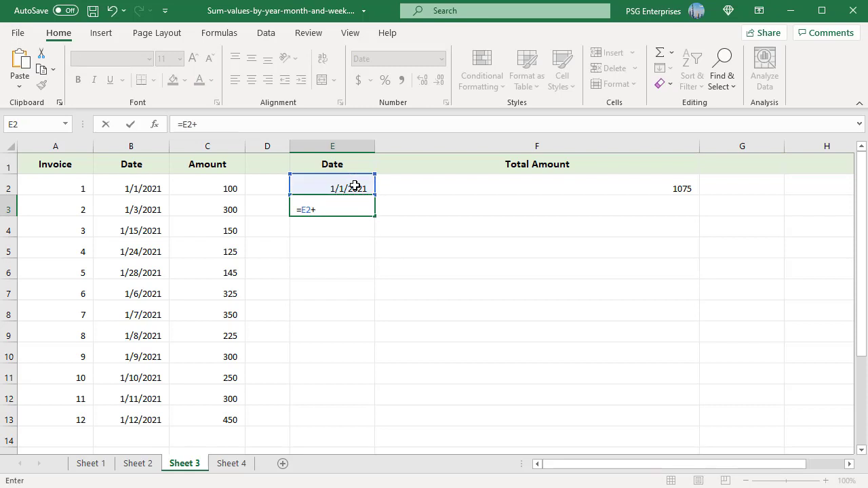
text(7)
key(Return)
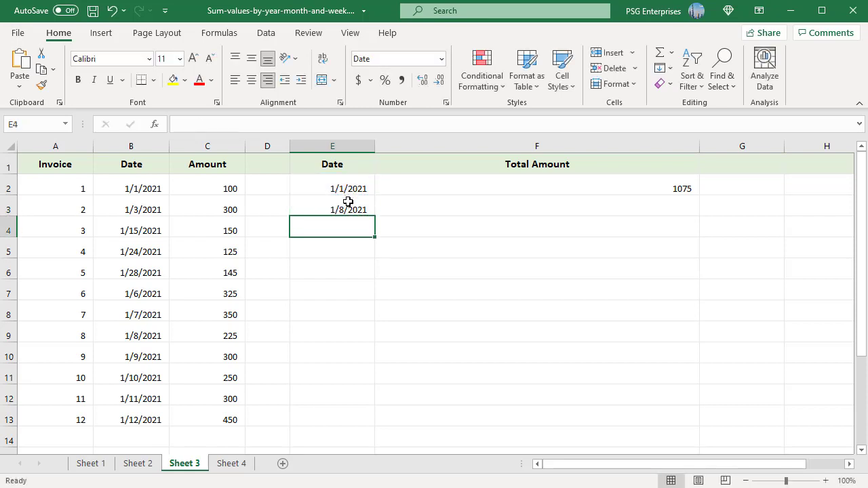
Fill the weekly date formula from E3 down through E13.
click(346, 205)
drag(374, 216, 379, 421)
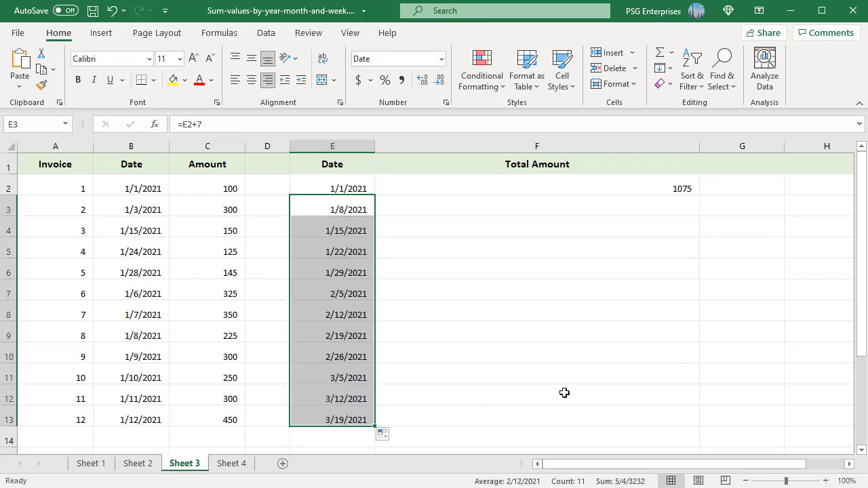
click(455, 433)
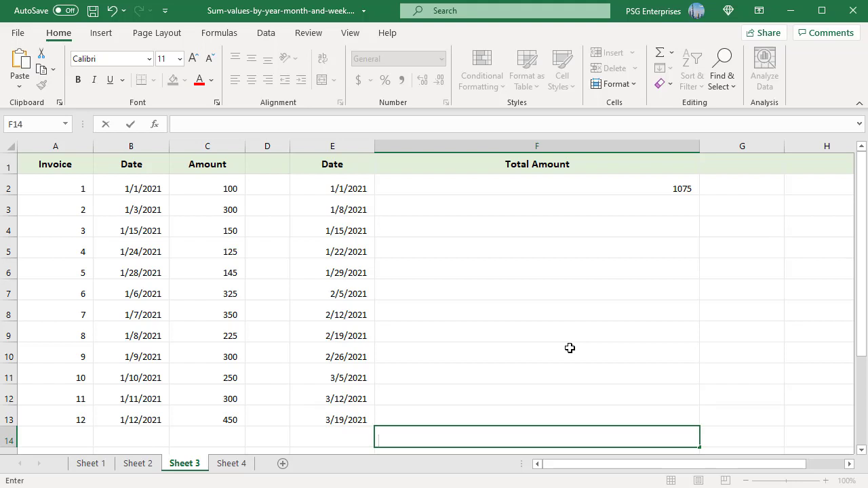
Review the weekly SUMIFS formula in F2 and fill it down through F13.
click(684, 187)
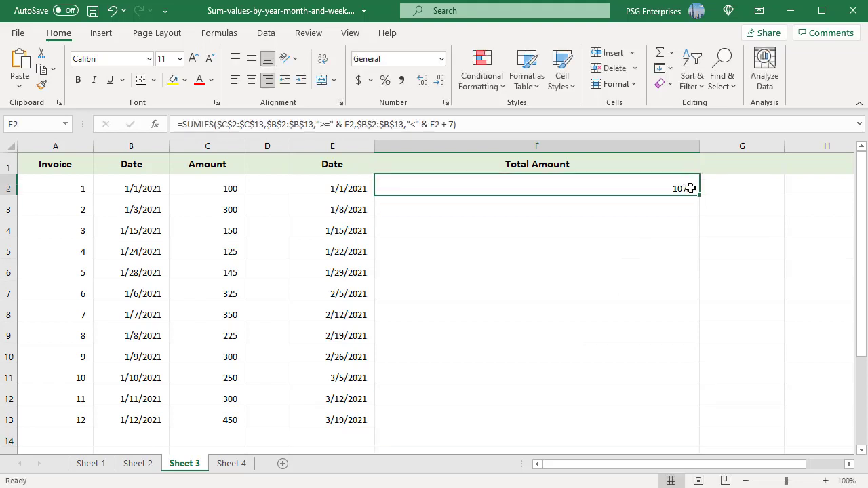
double_click(690, 189)
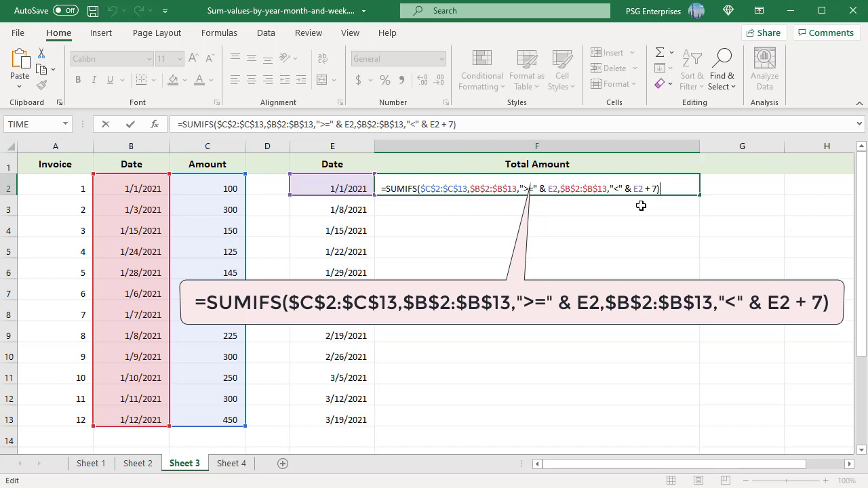
key(ctrl+Return)
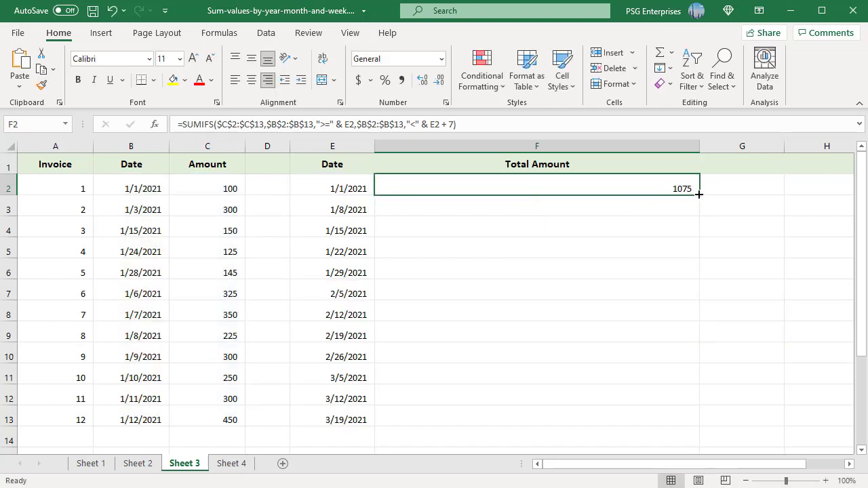
drag(699, 194, 719, 421)
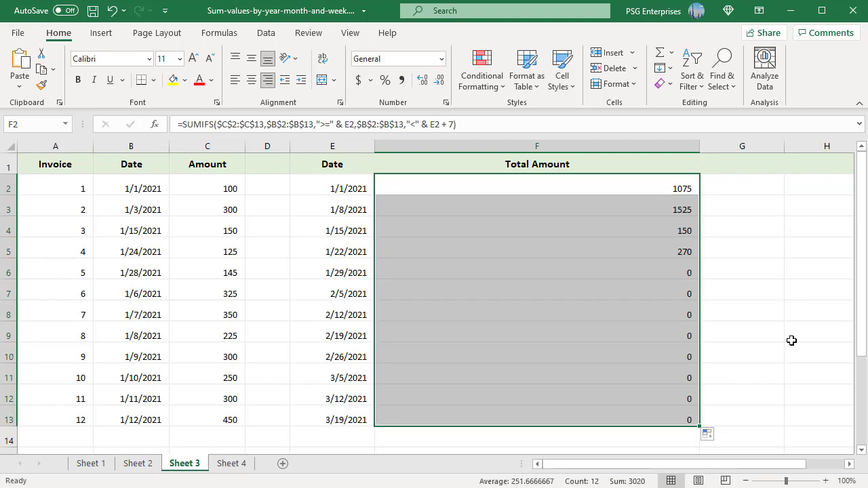
double_click(753, 437)
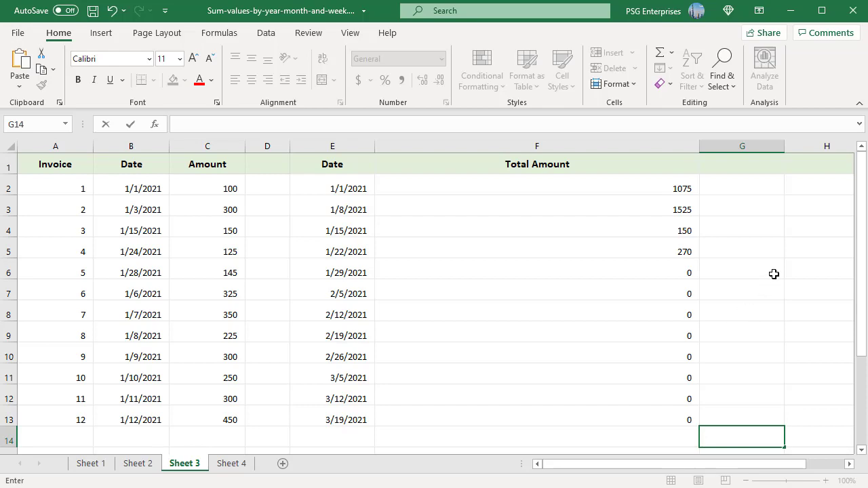
On Sheet 4, examine the week number formula in D2 and the SUMIF and SUMIFS total formulas in F2 and G2.
click(234, 466)
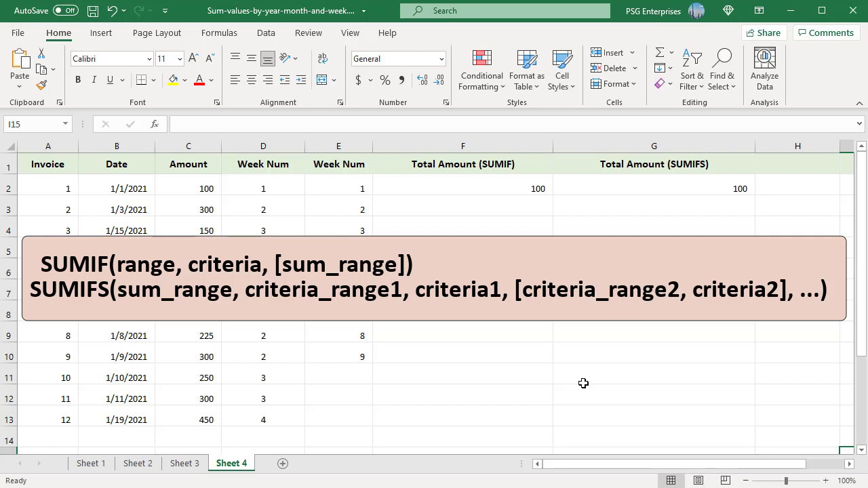
click(285, 188)
double_click(297, 188)
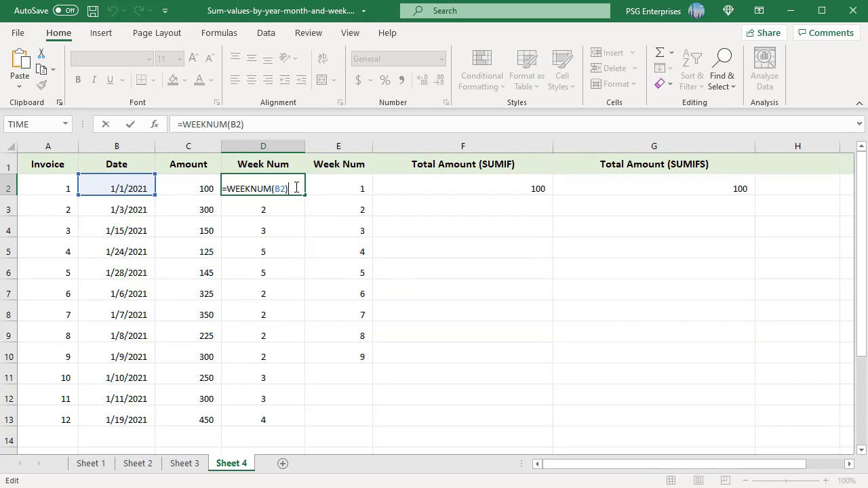
key(Escape)
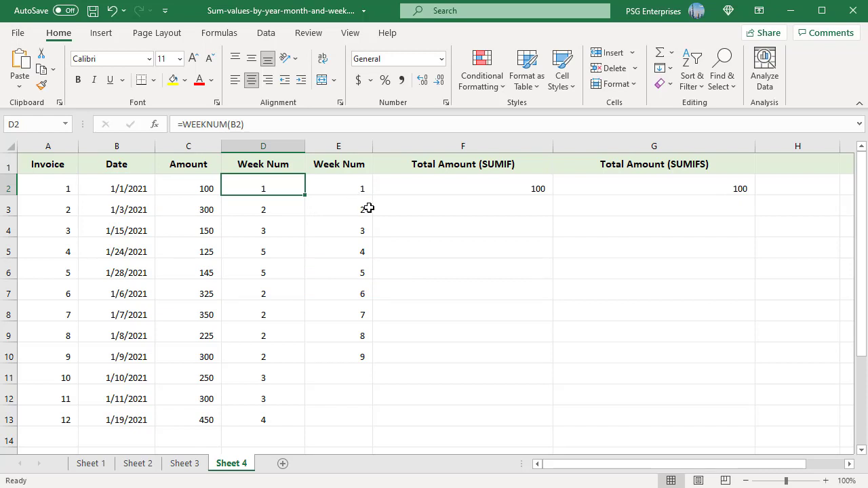
click(545, 187)
double_click(545, 187)
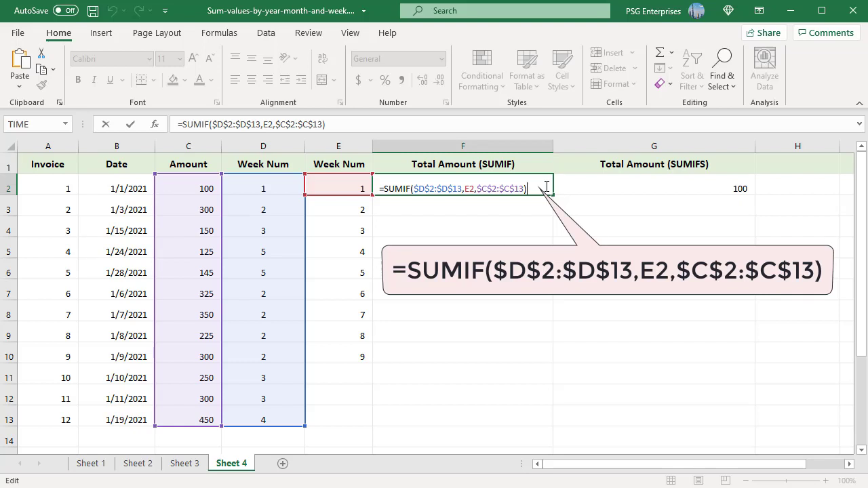
key(ctrl+Return)
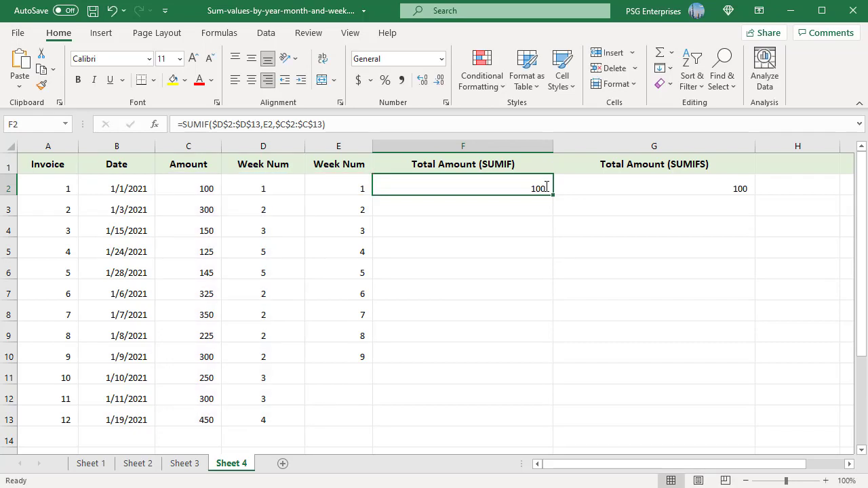
click(749, 189)
key(F2)
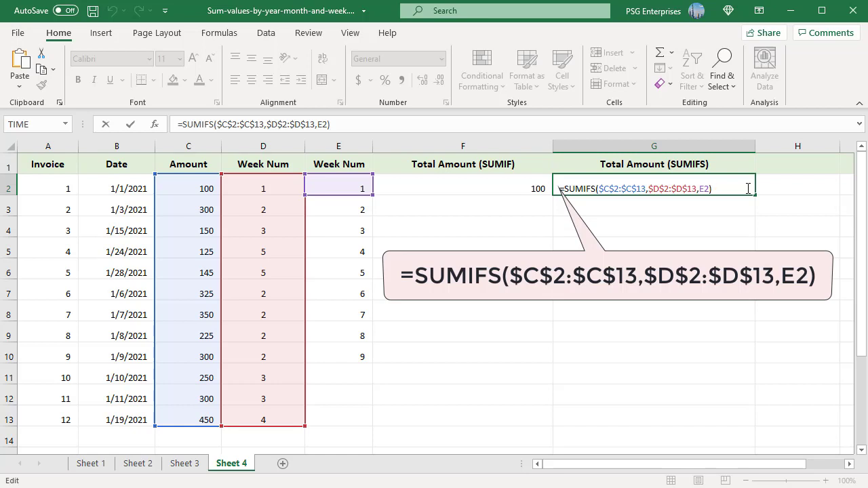
key(ctrl+Return)
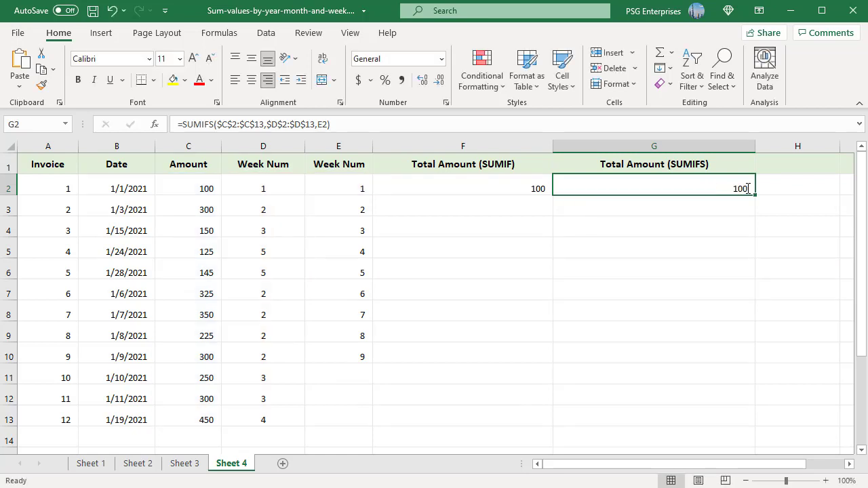
Fill the SUMIF and SUMIFS formulas in F2:G2 down through row 10.
click(505, 187)
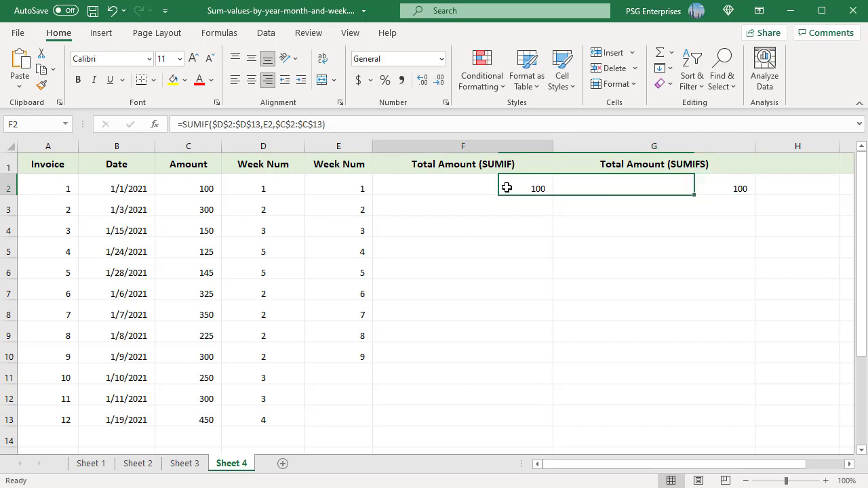
shift+click(665, 186)
drag(755, 198, 775, 367)
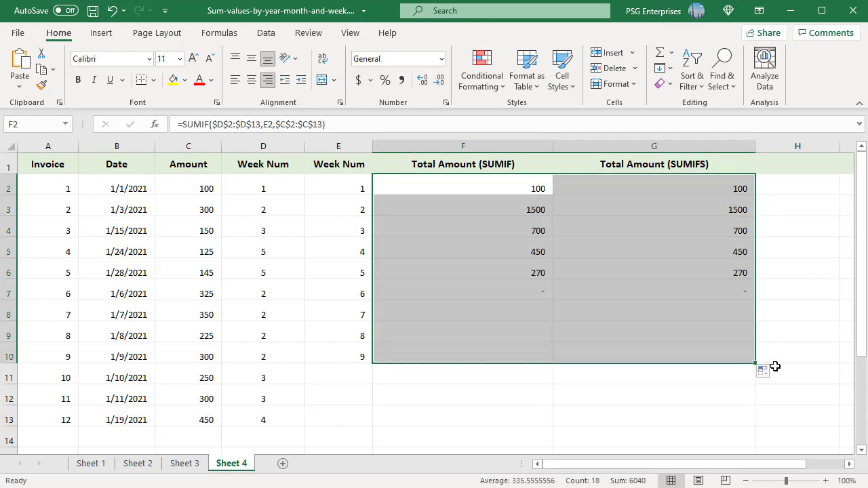
click(826, 371)
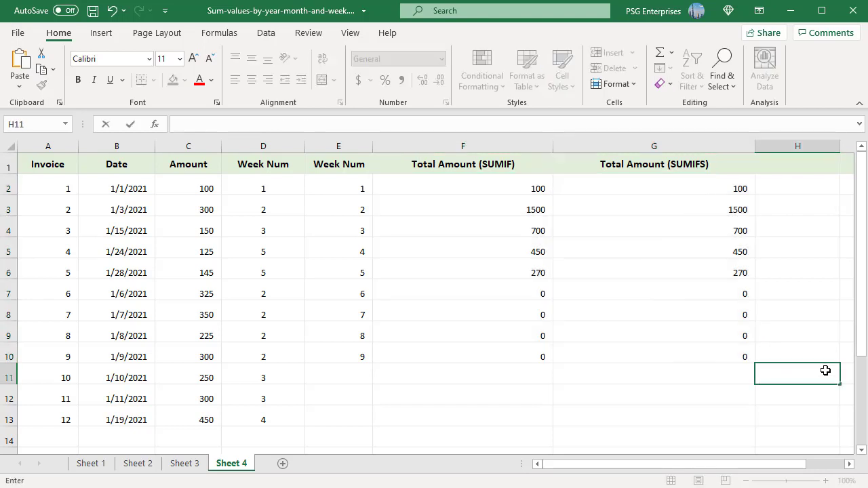